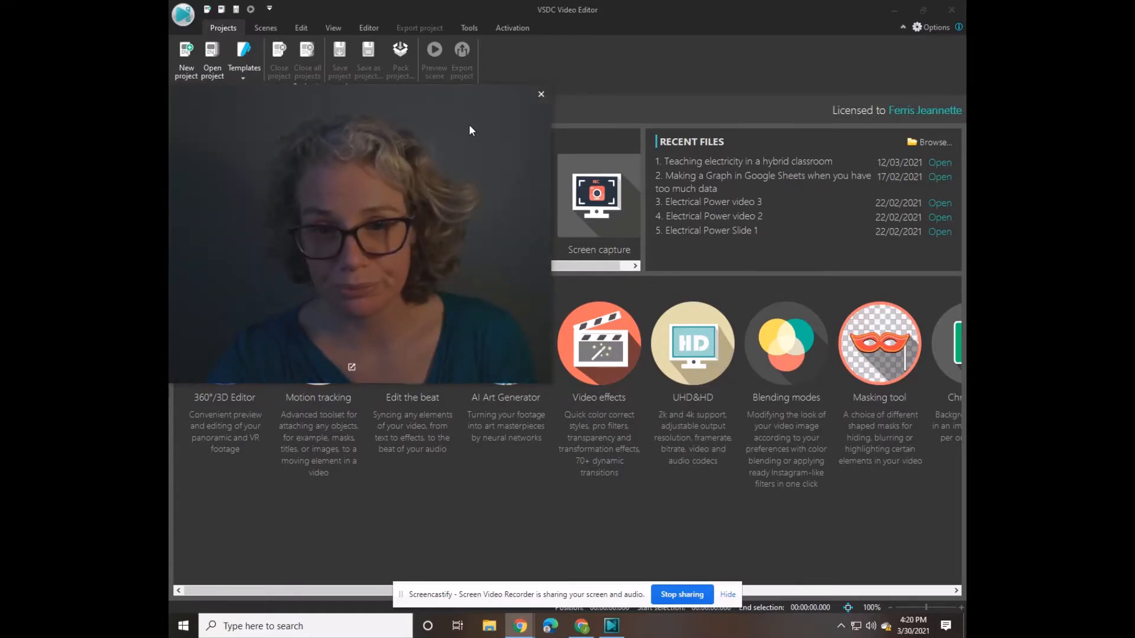
- Create a new blank project at HD 1280x720 and 30 fps, keeping the title Project 1
left_click_drag(470, 124, 923, 62)
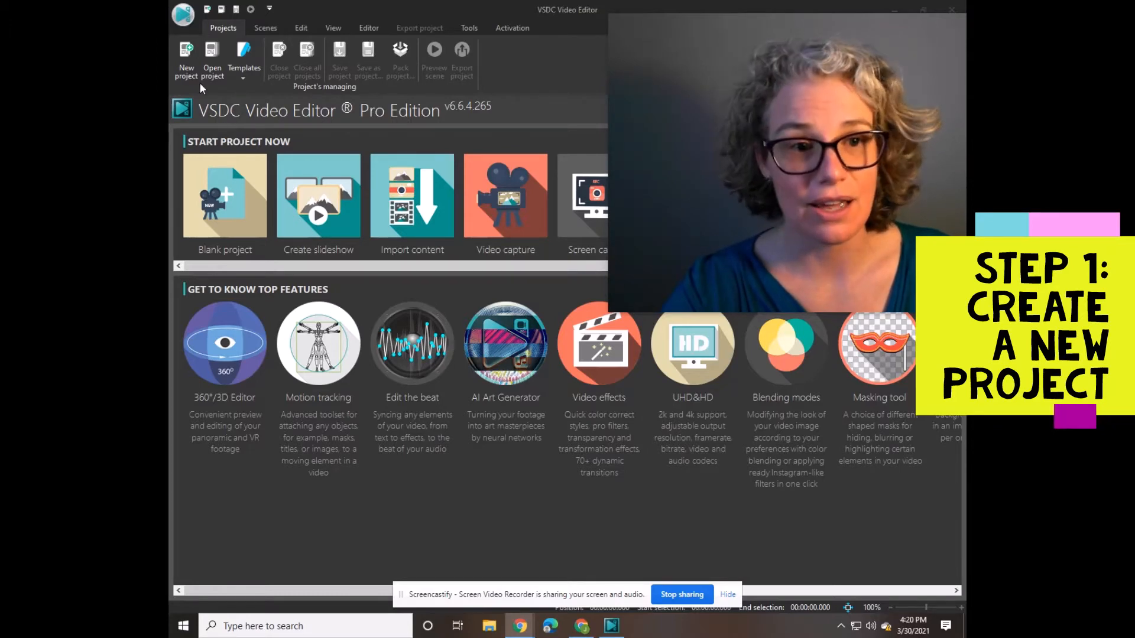
left_click(186, 69)
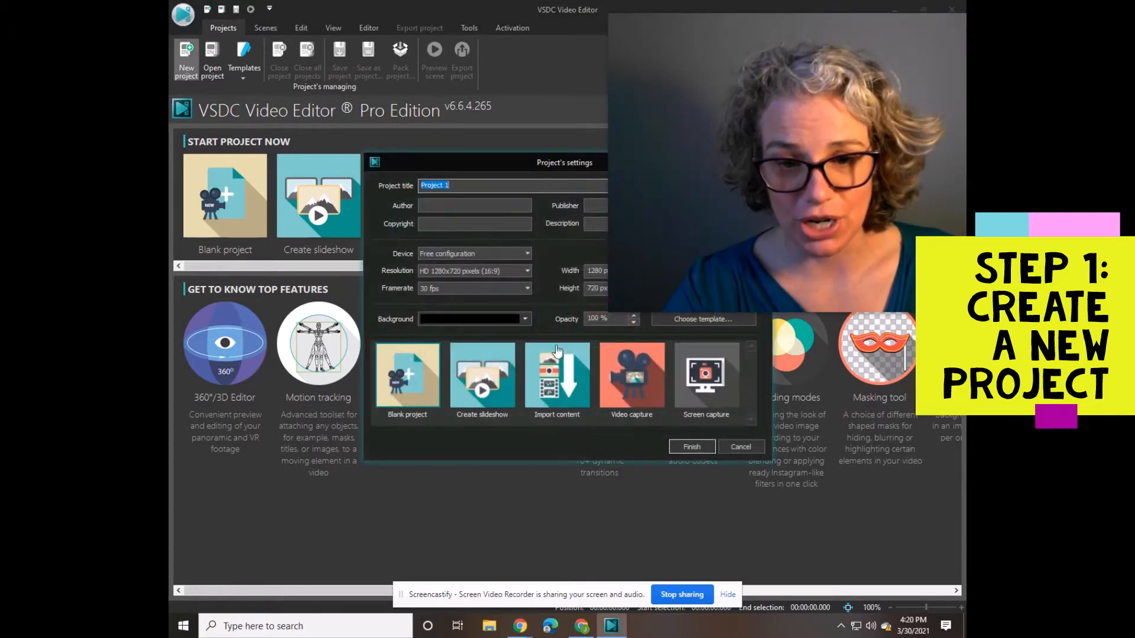
left_click(692, 448)
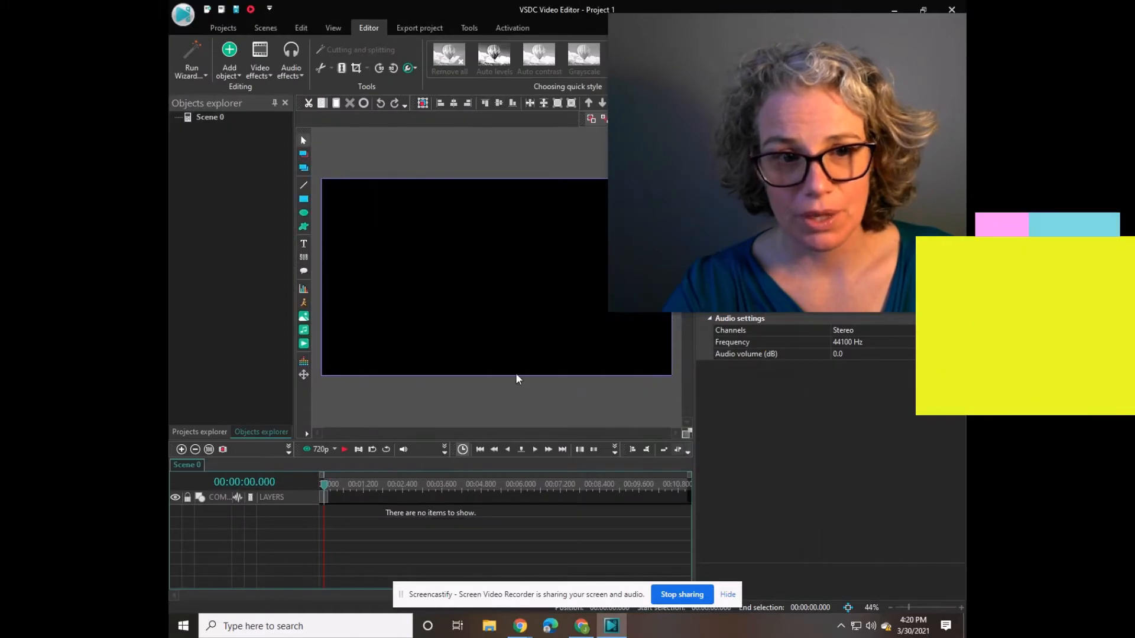
- Add the video "Making a data table in google docs.mp4" to the scene, positioned from the cursor
left_click(239, 73)
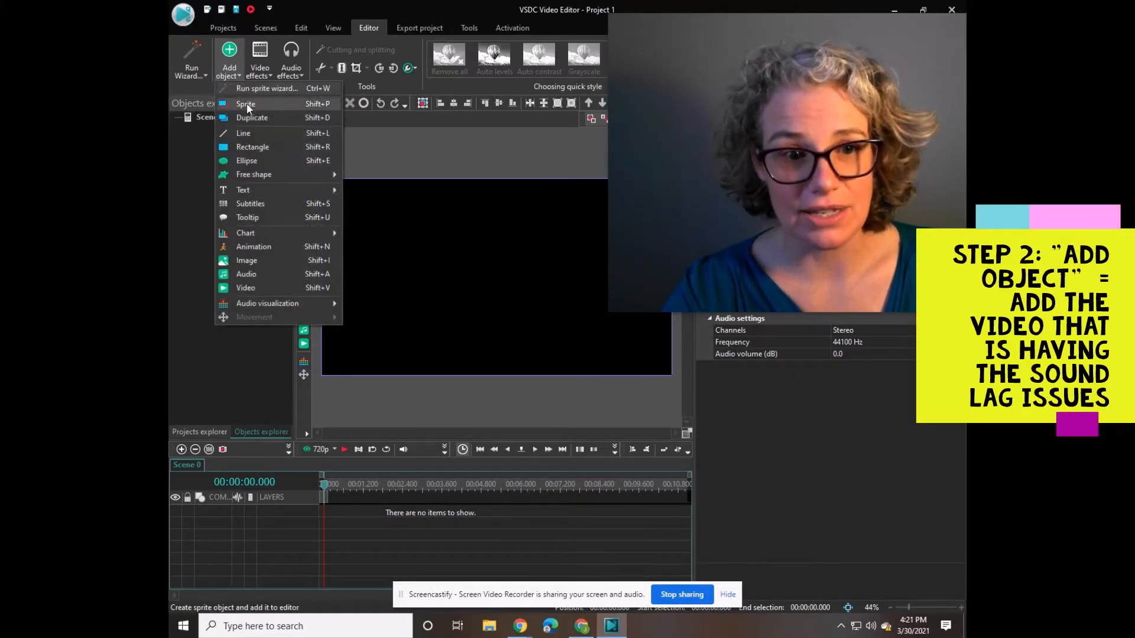
left_click(268, 286)
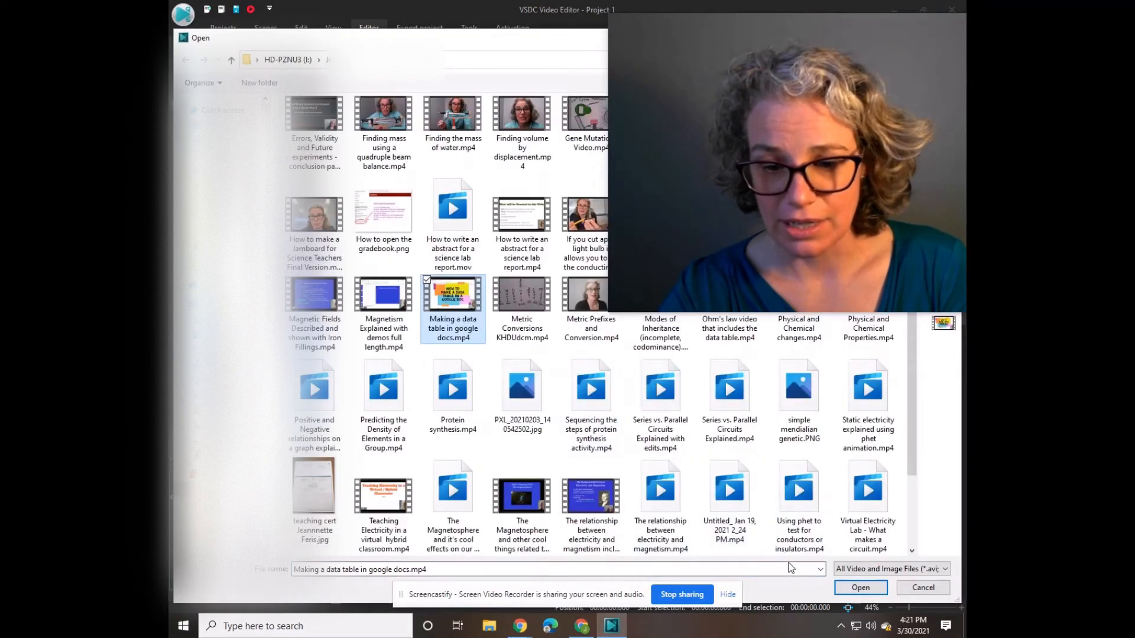
left_click(733, 595)
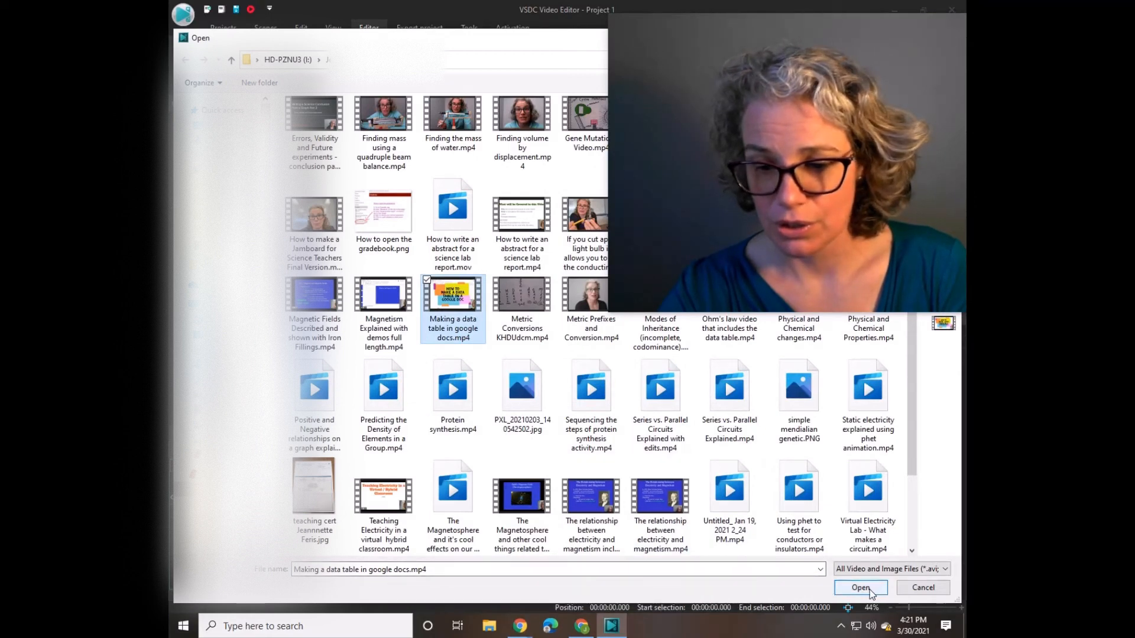
left_click(868, 589)
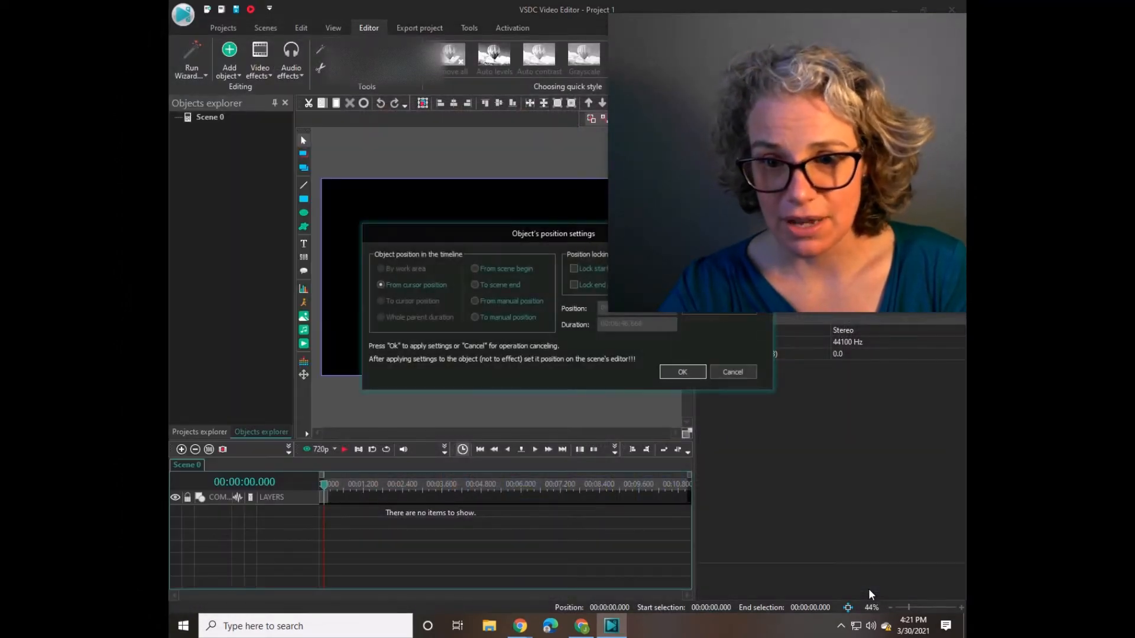
left_click(681, 373)
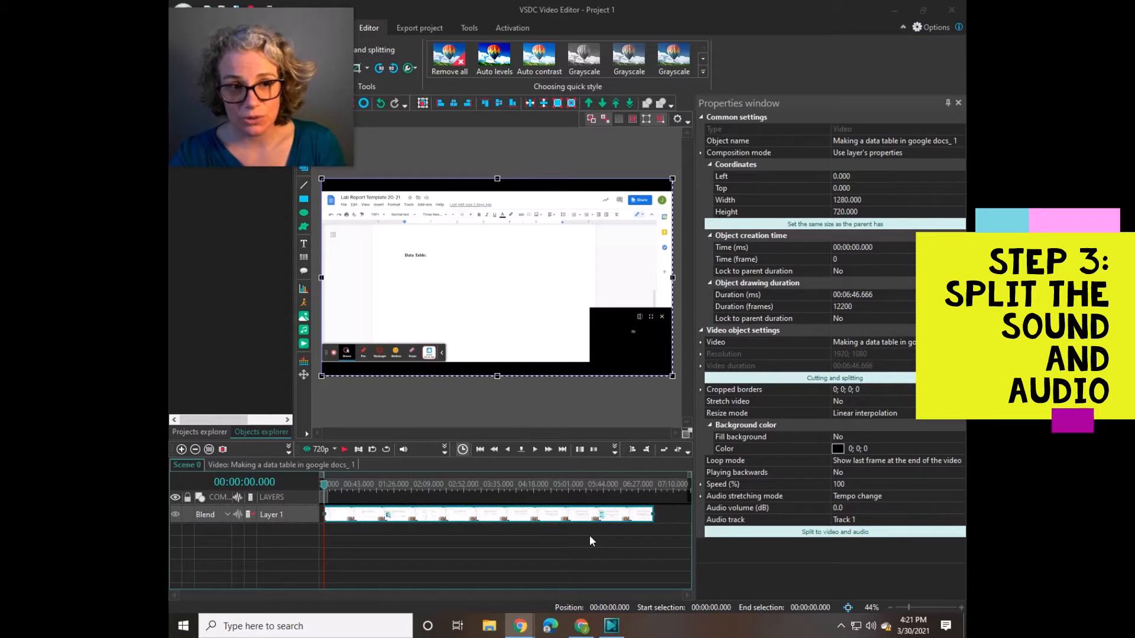
- Split the added clip into separate video and audio layers, and select each layer to compare their properties
left_click(829, 536)
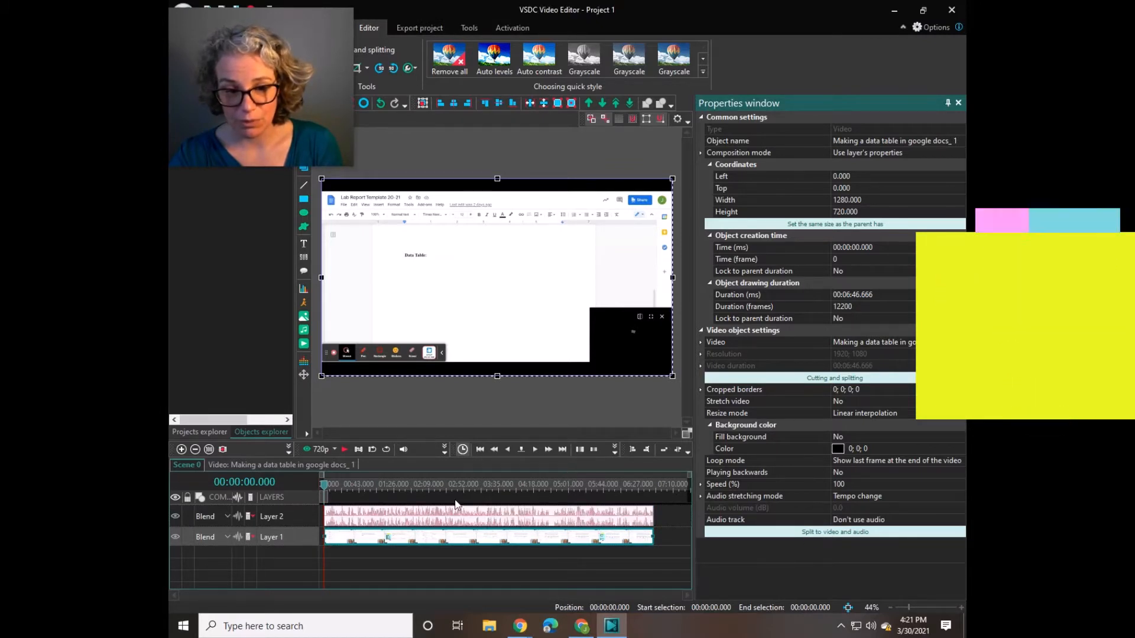
left_click(495, 520)
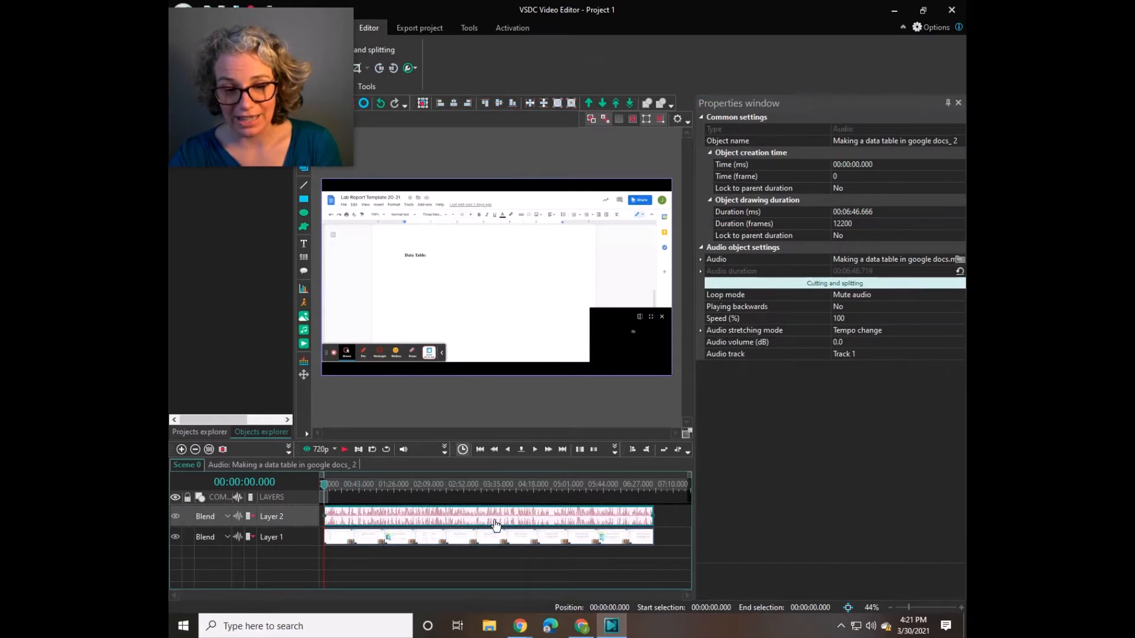
left_click(499, 540)
left_click(510, 523)
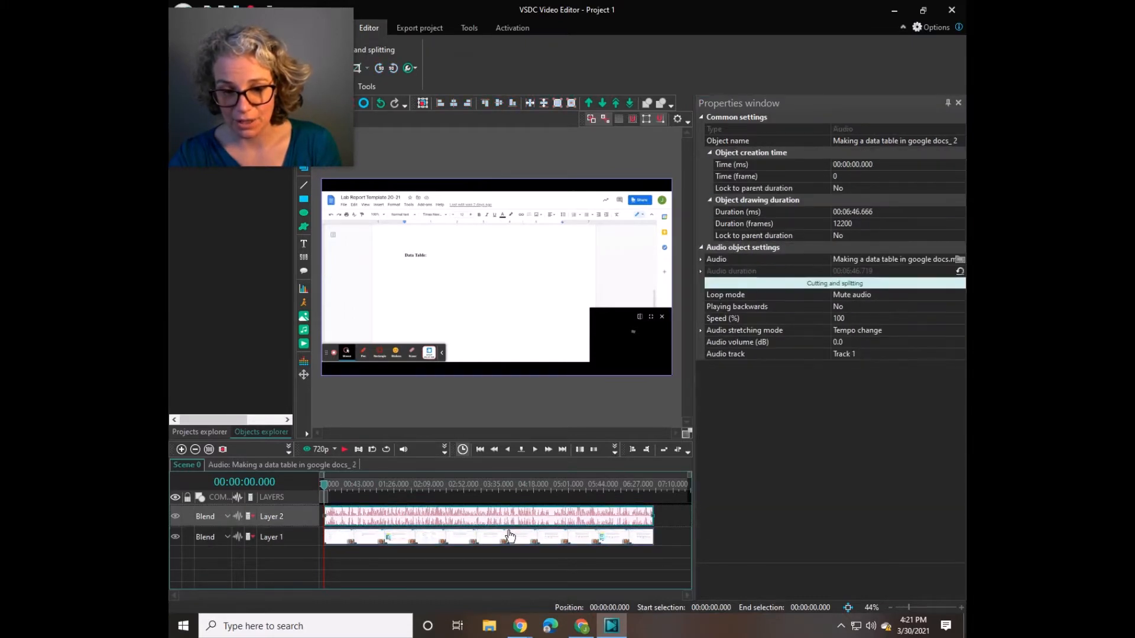
left_click(510, 538)
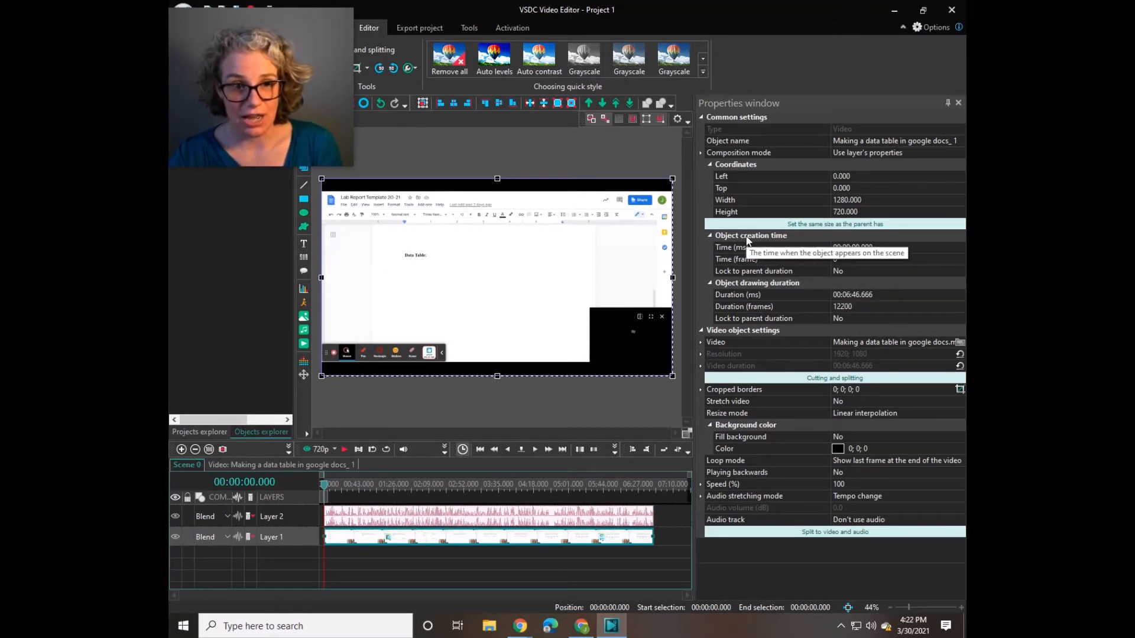
- Select the audio layer and play the opening of the scene to check how far sound and picture are apart
left_click(576, 519)
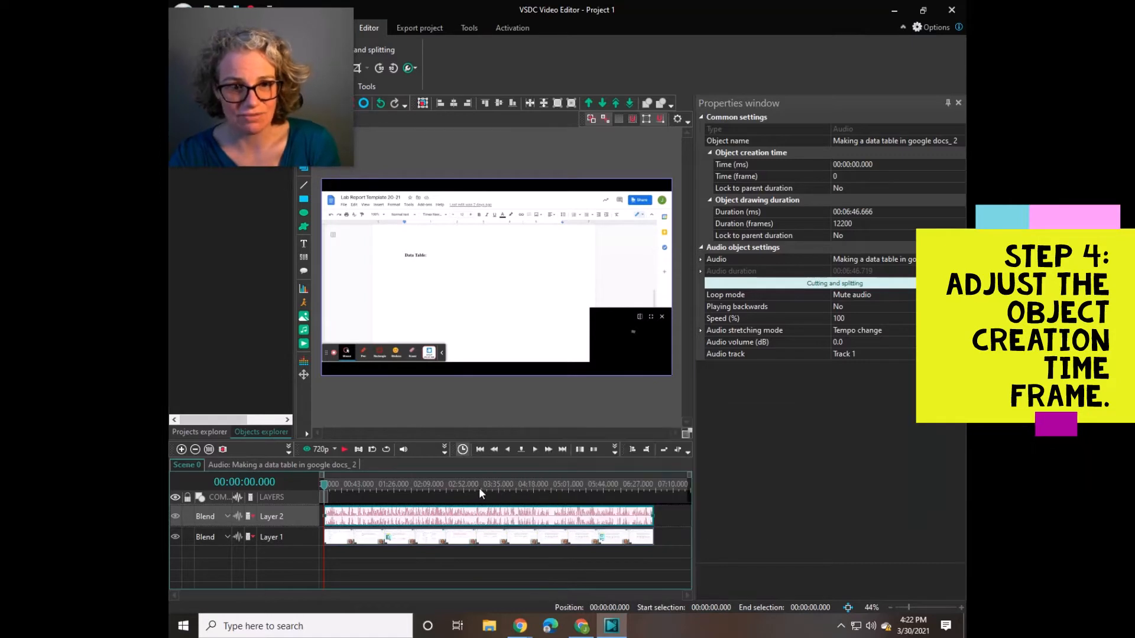
left_click(344, 450)
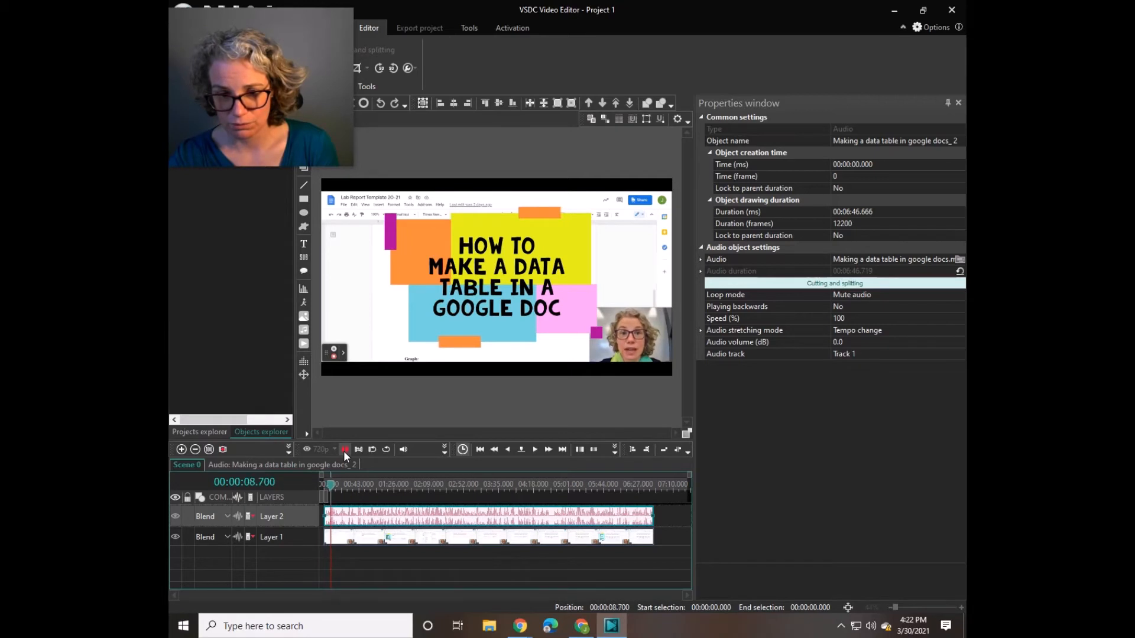
left_click(345, 449)
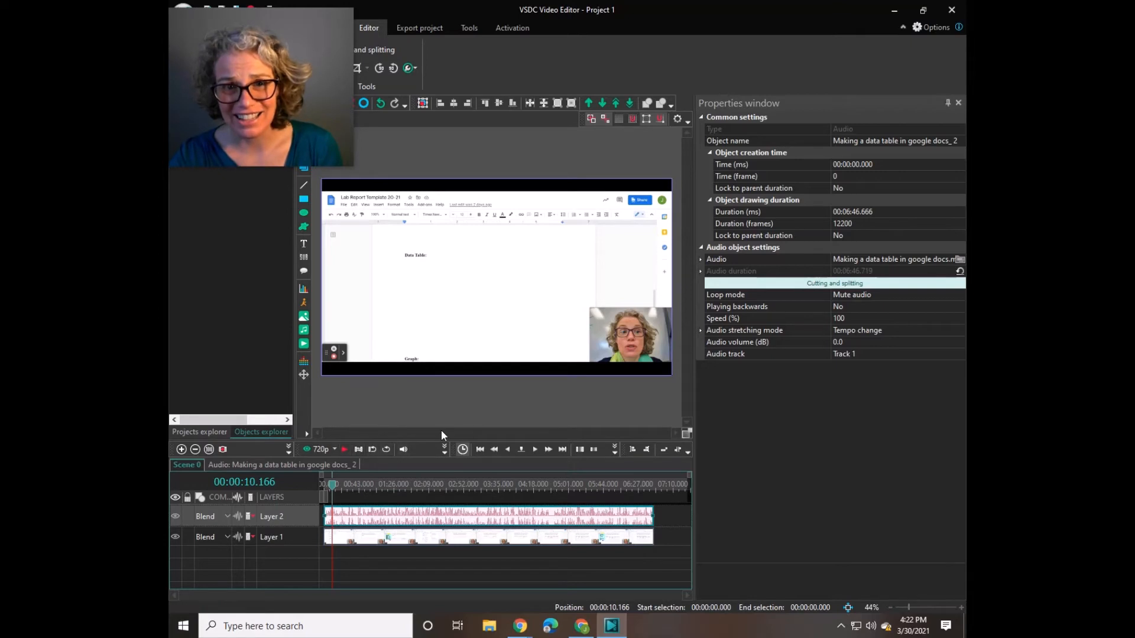
- Delay the video layer by setting its object creation time to frame 2
left_click(360, 540)
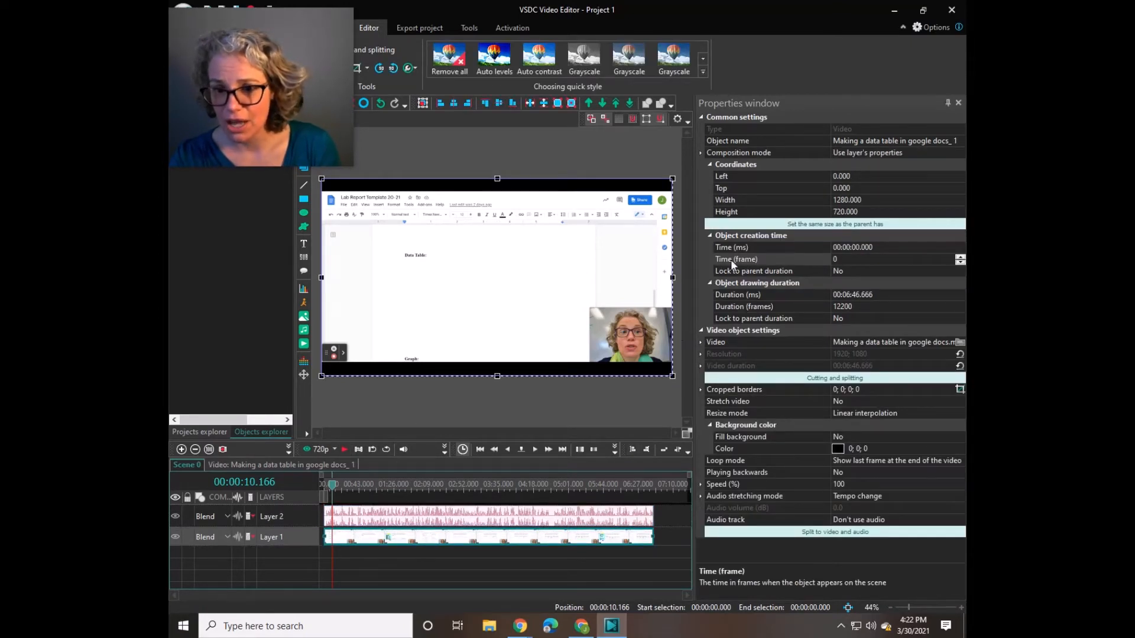
left_click(960, 258)
left_click(959, 257)
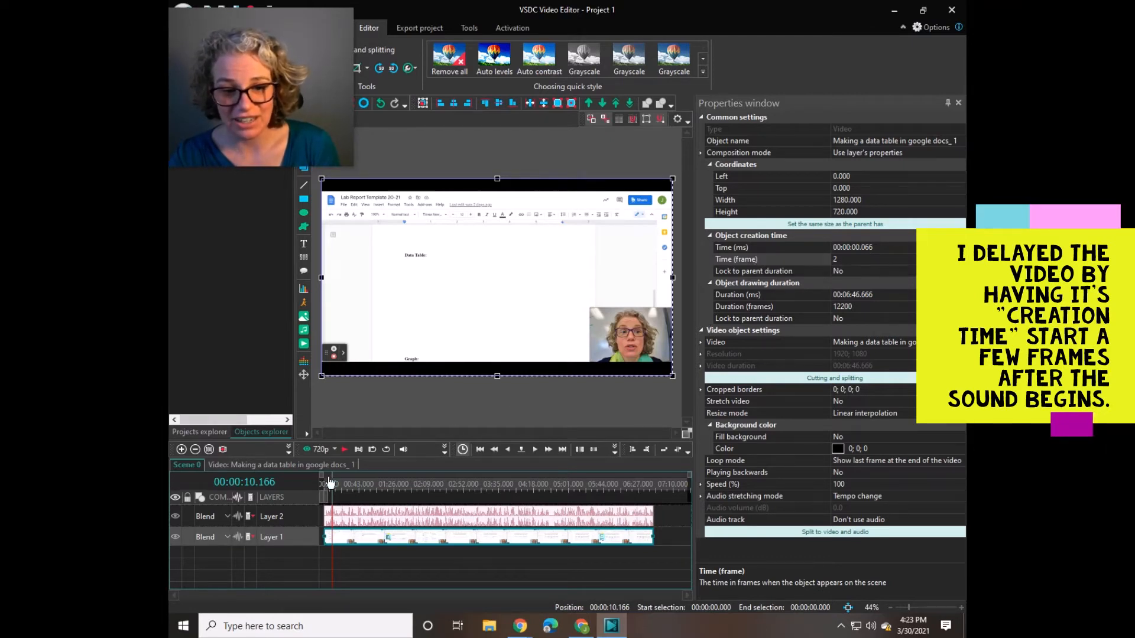
- Replay the scene from about 2 seconds to check the sync, and set the video layer's creation time to frame 4
left_click_drag(330, 483, 327, 490)
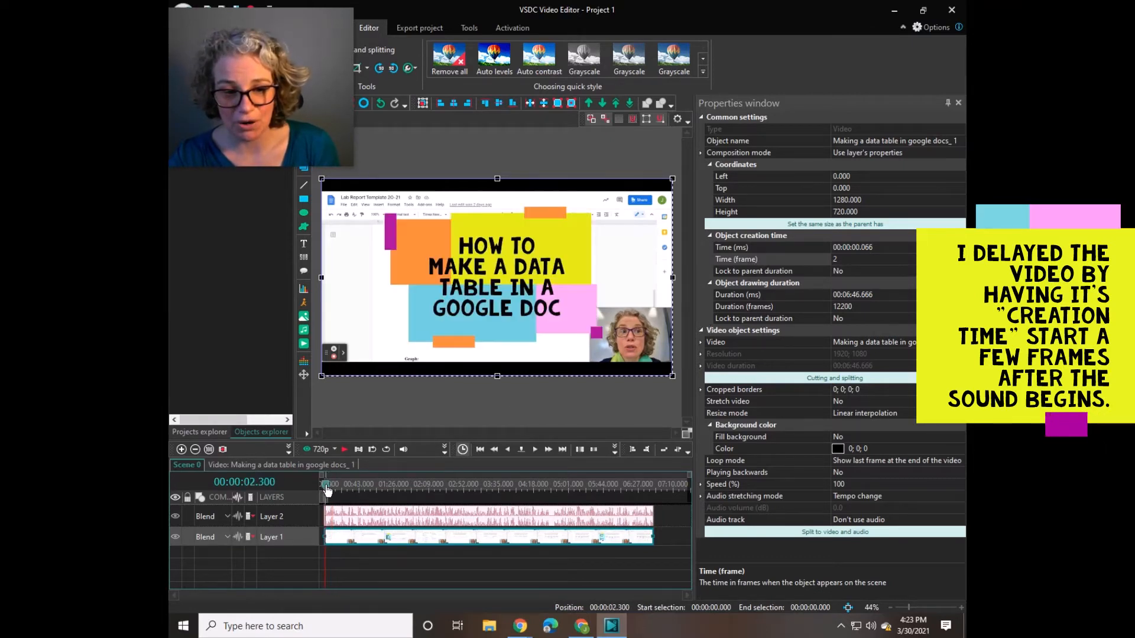
left_click(341, 449)
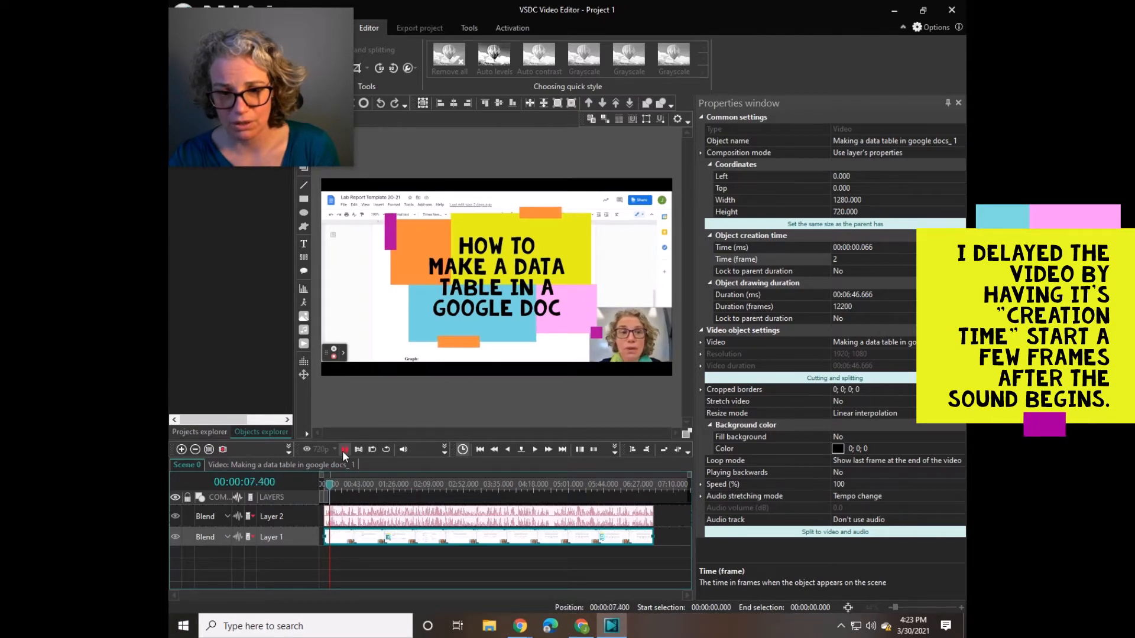
left_click(342, 450)
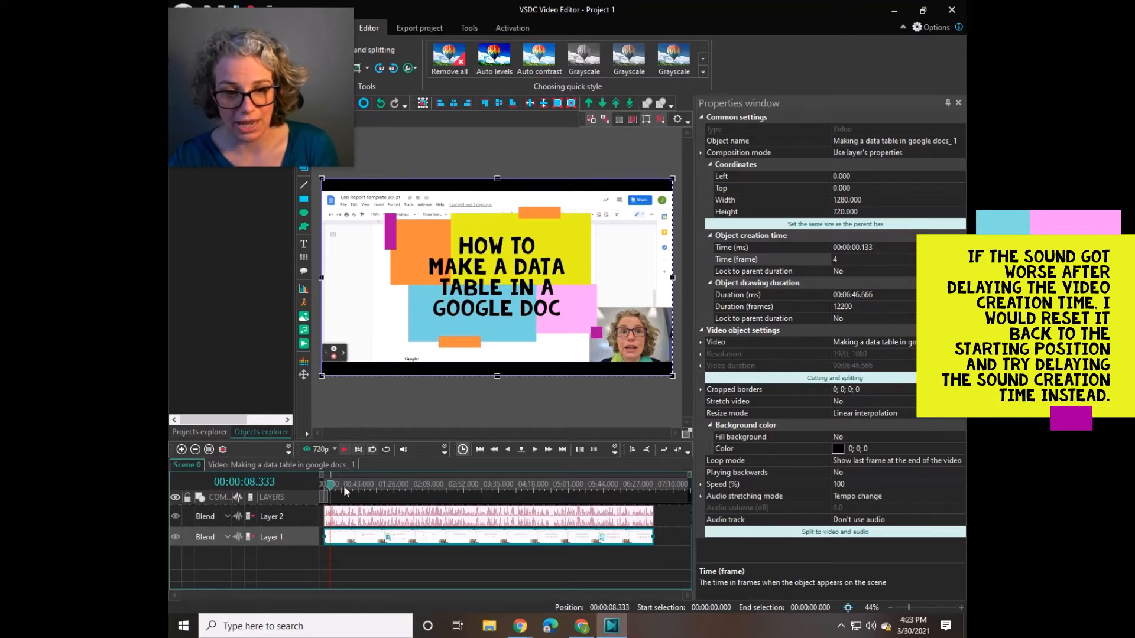
- Play the scene from the very beginning to check whether sound and picture match
left_click_drag(330, 486, 323, 484)
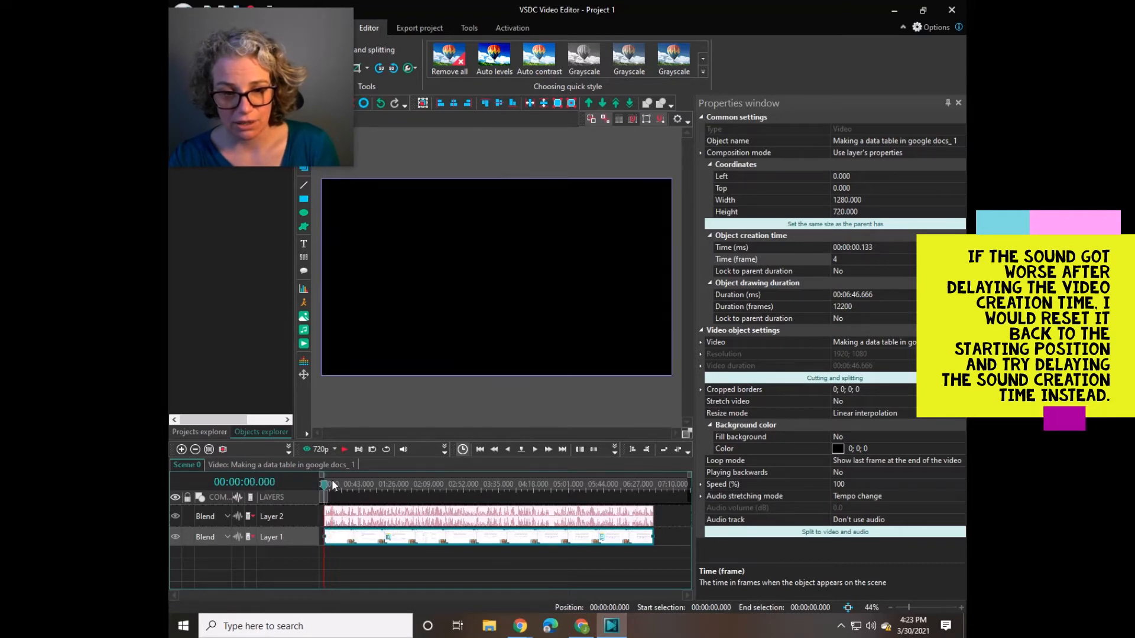
left_click(344, 450)
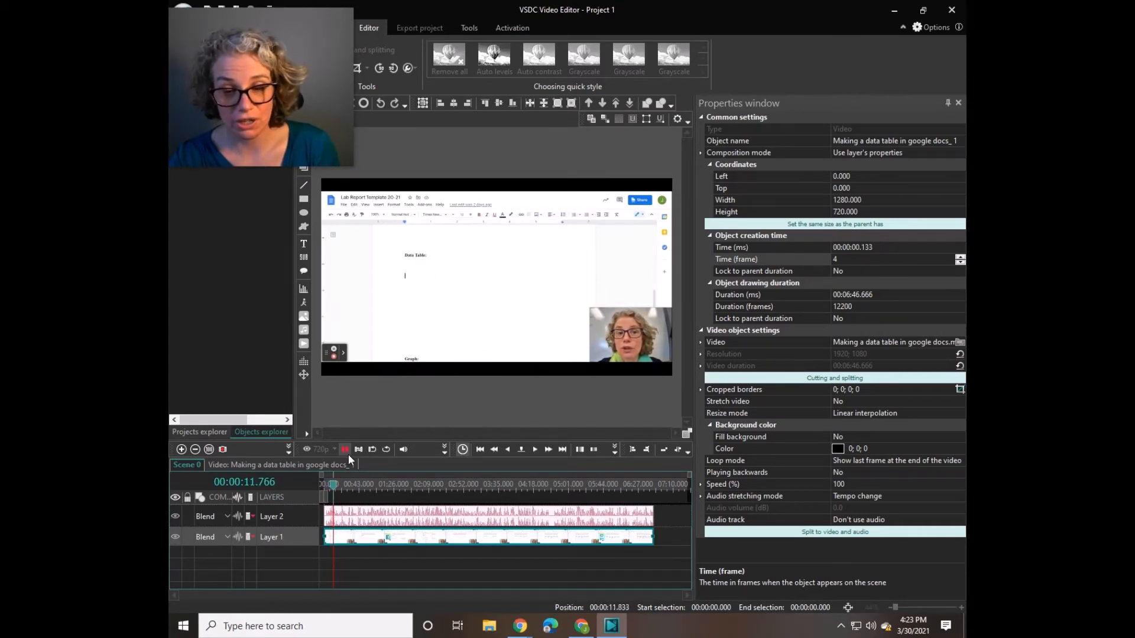
left_click(345, 450)
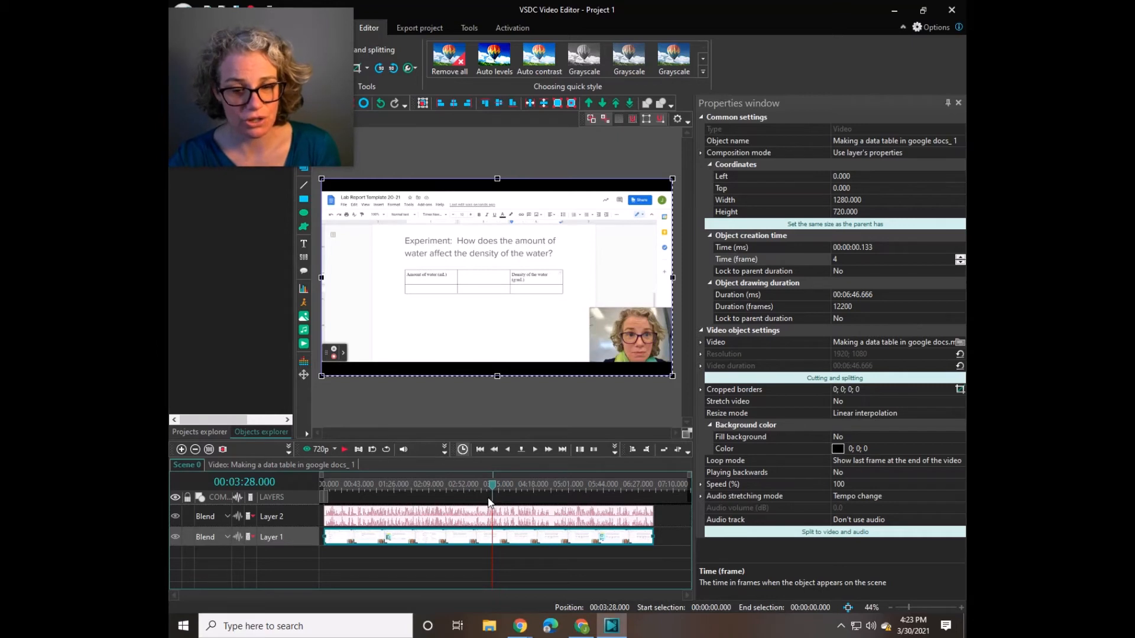
- Spot-check the audio sync by playing short stretches from about 3:28 and about 5:57
left_click(346, 450)
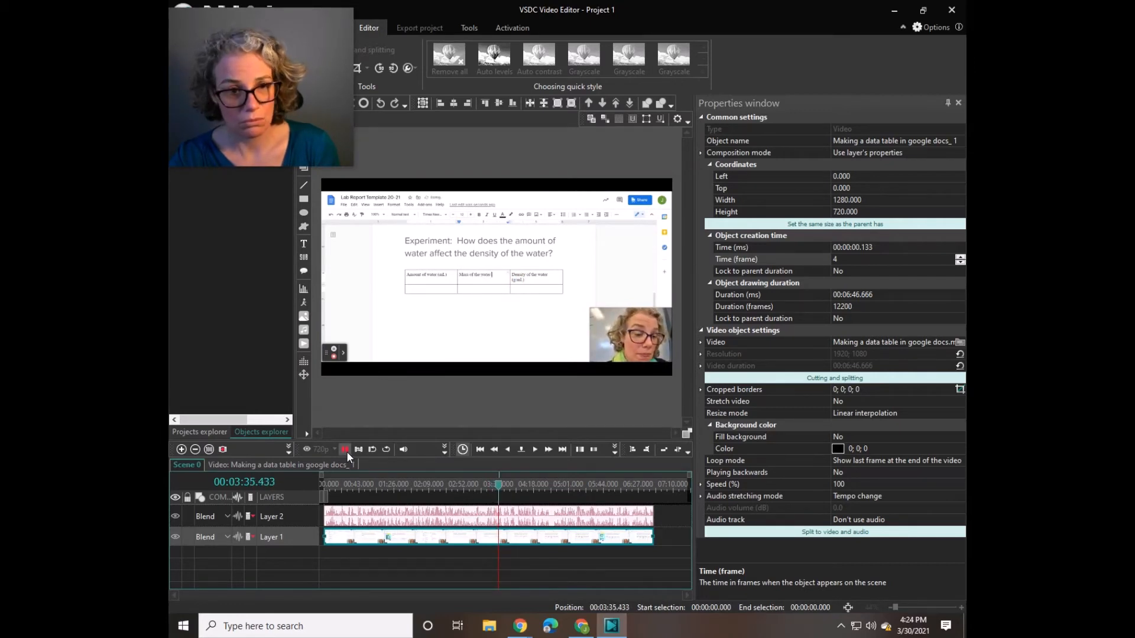
left_click(345, 450)
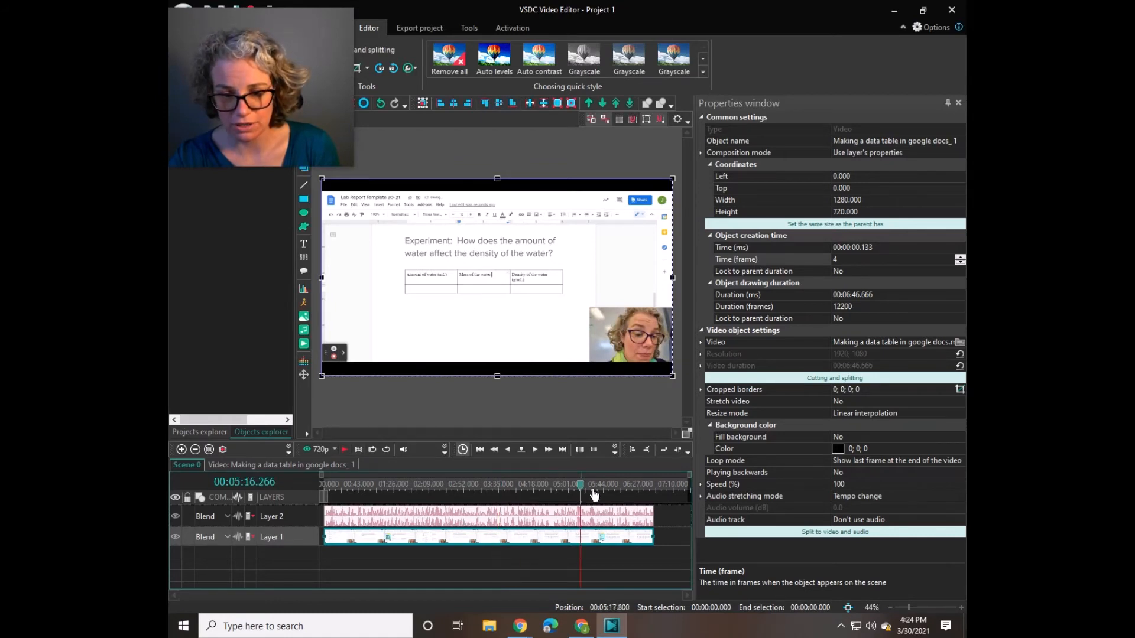
left_click(615, 494)
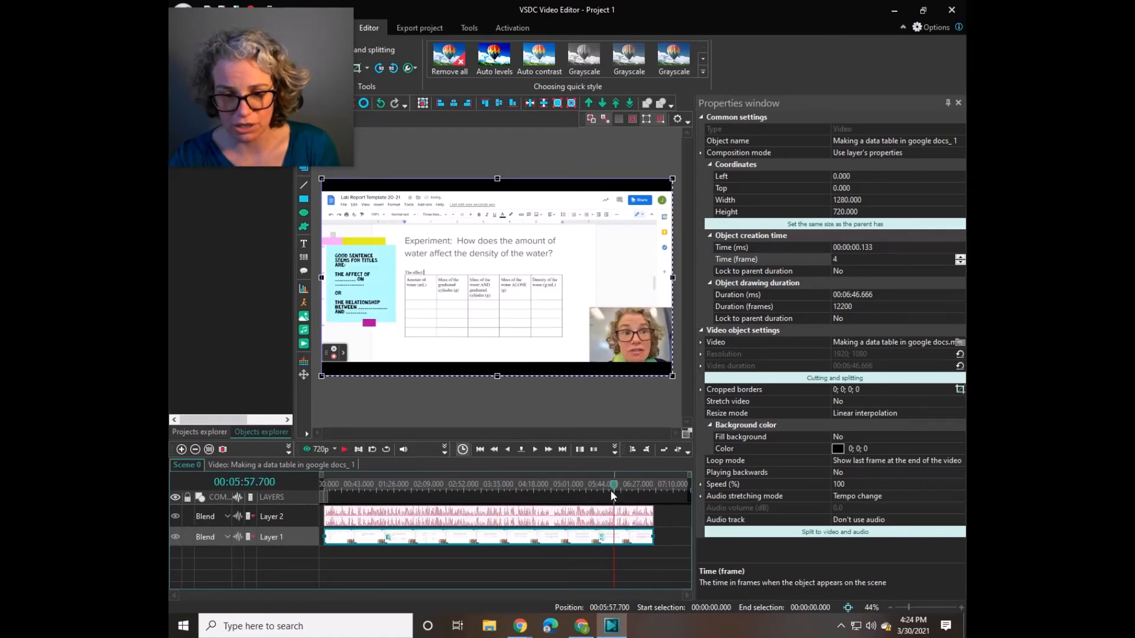
left_click(346, 451)
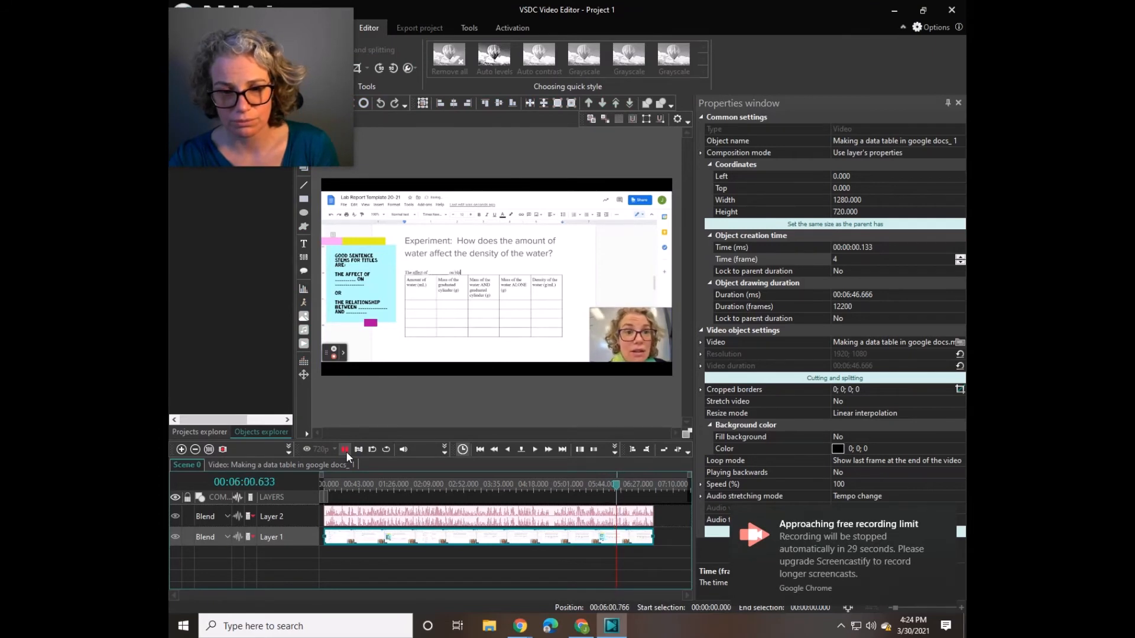
left_click(942, 515)
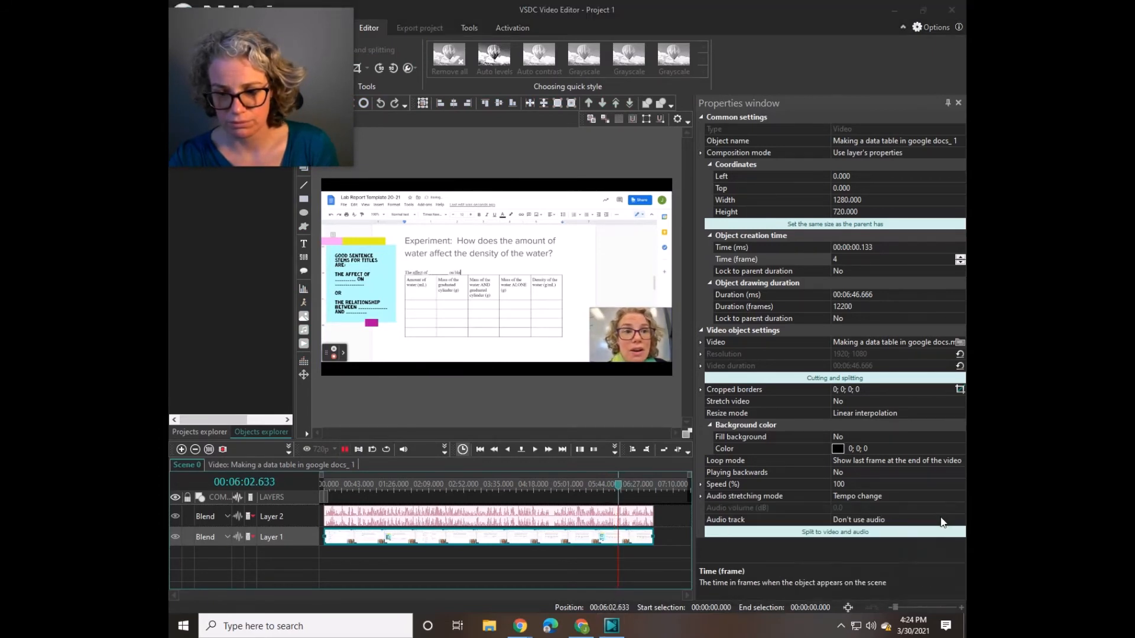
left_click(345, 449)
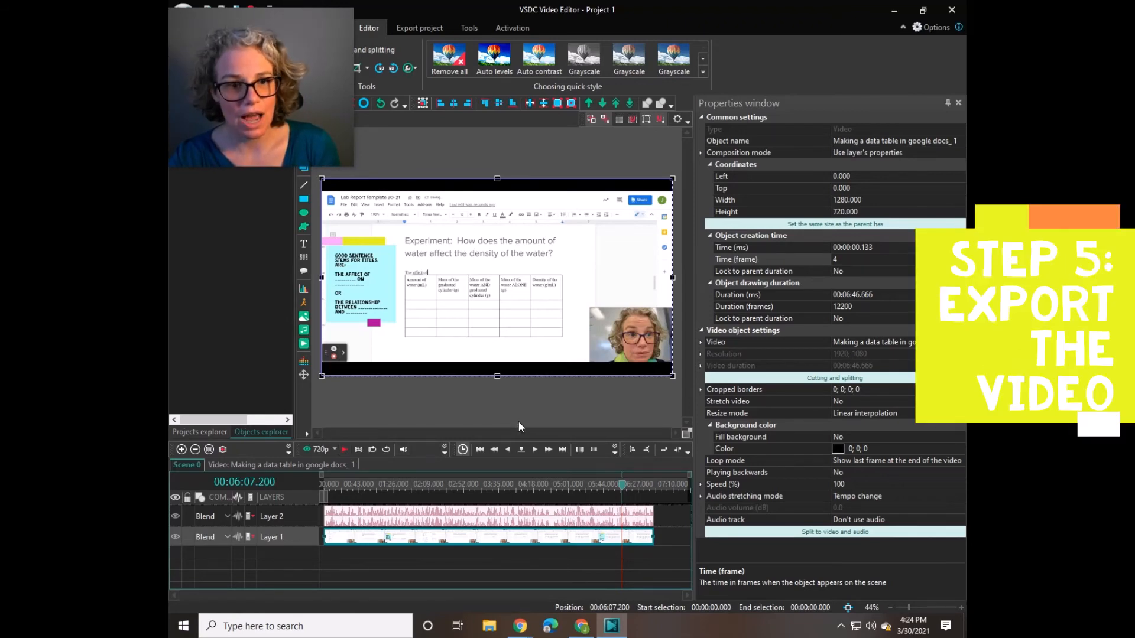
- Set the project's export format to MOV and name the output file "How to make a data table on google docs.mov"
left_click(420, 26)
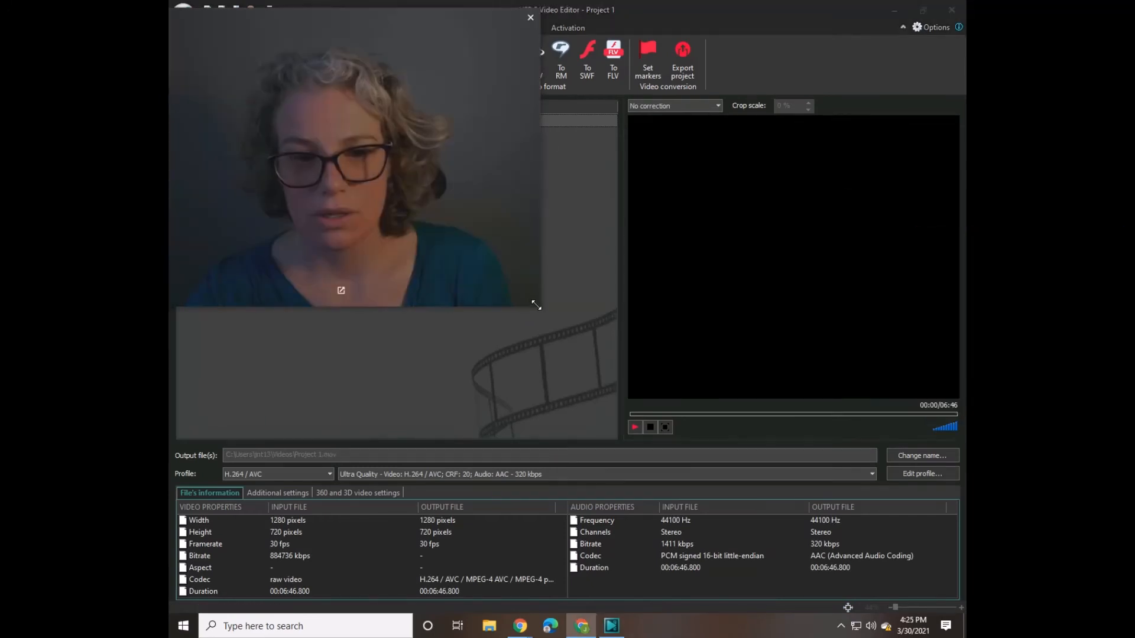
left_click_drag(535, 304, 422, 202)
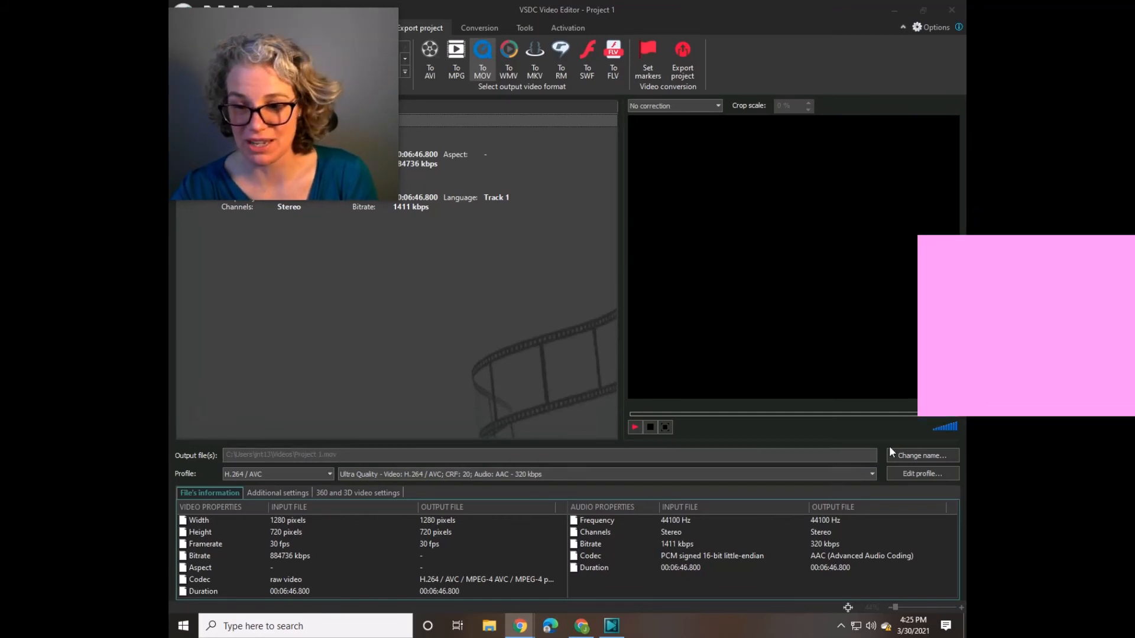
left_click(909, 456)
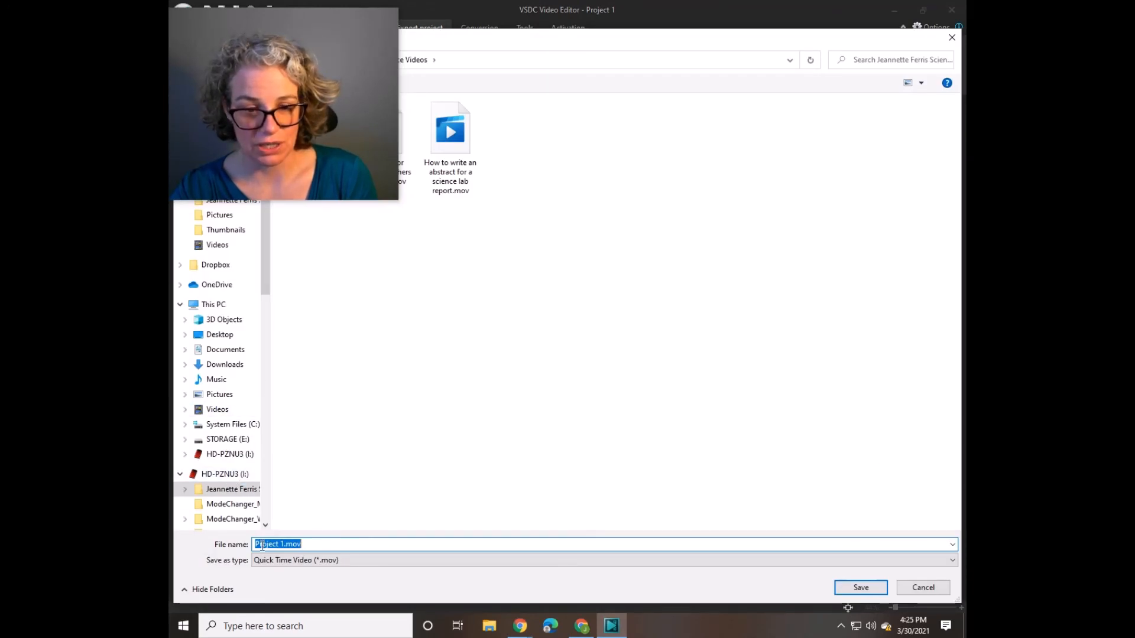
left_click(286, 543)
left_click_drag(283, 544, 254, 544)
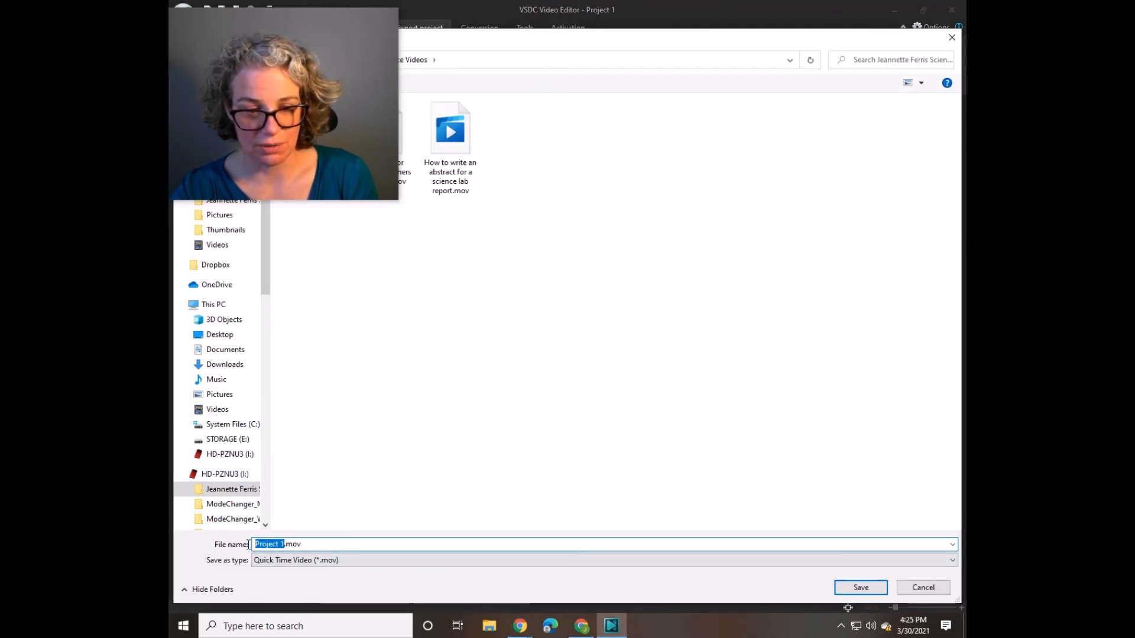
type("How to m")
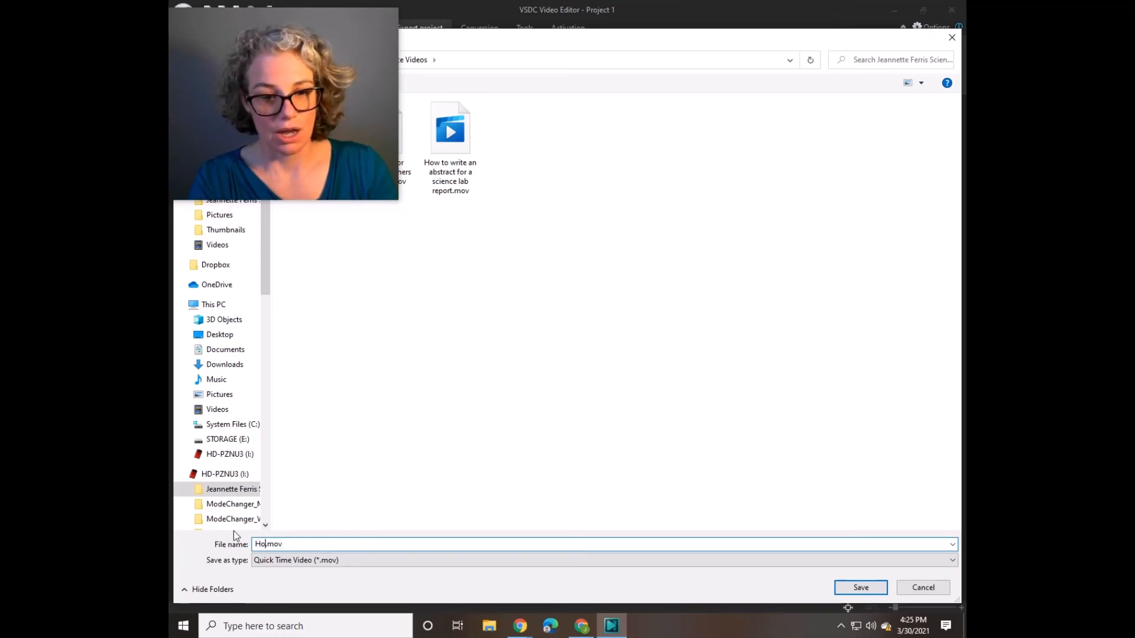
type("ake a data")
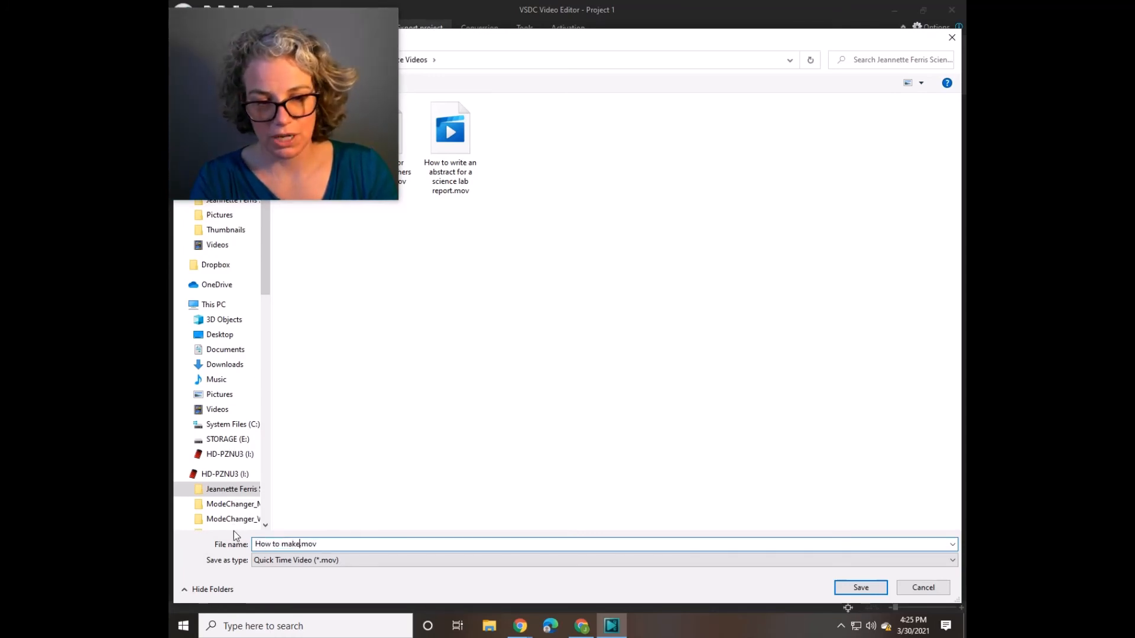
type(" table on ")
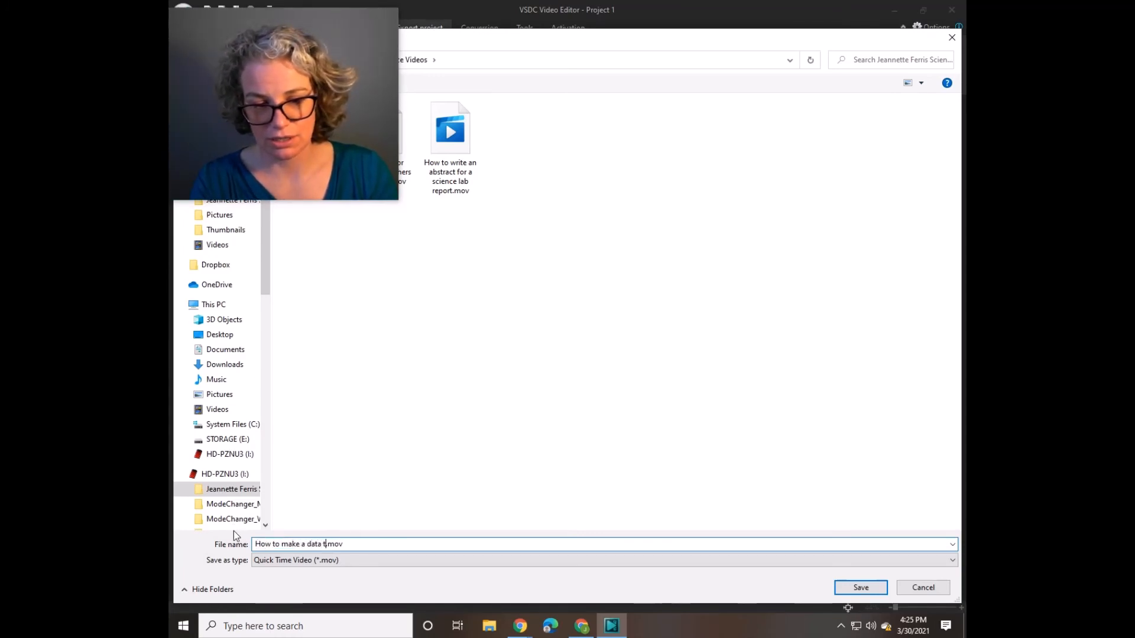
type("google ")
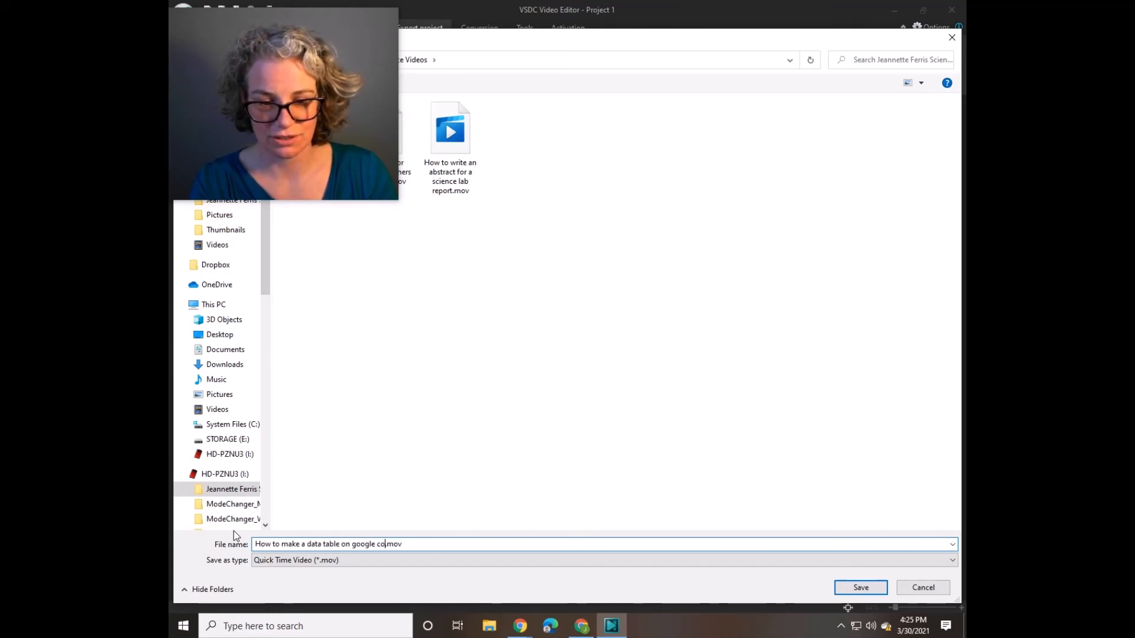
type("docs")
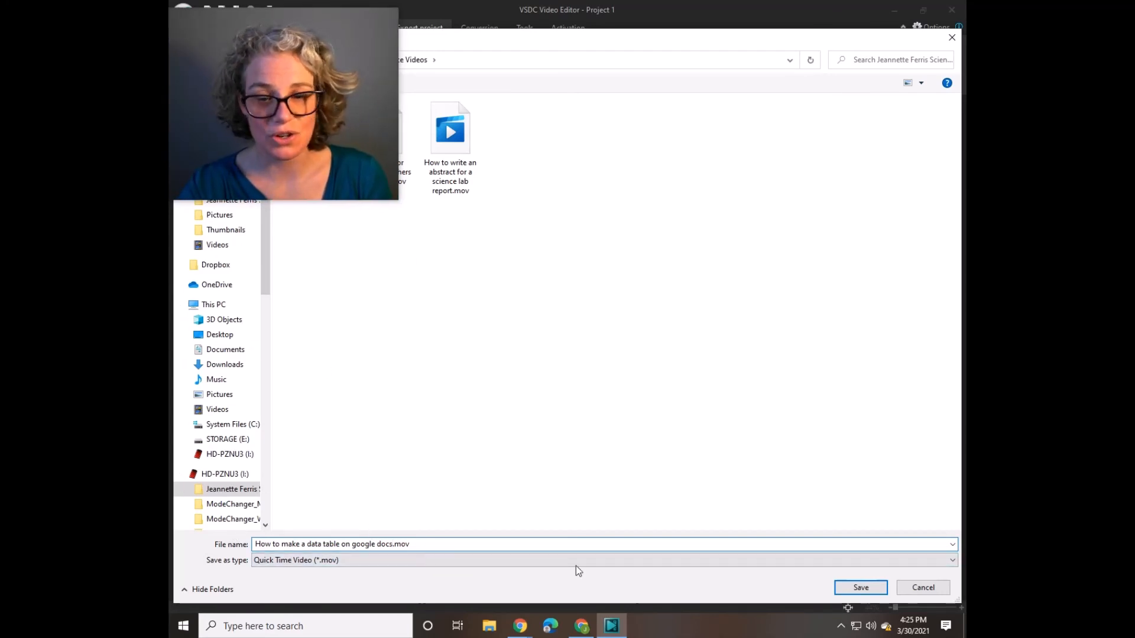
left_click(851, 592)
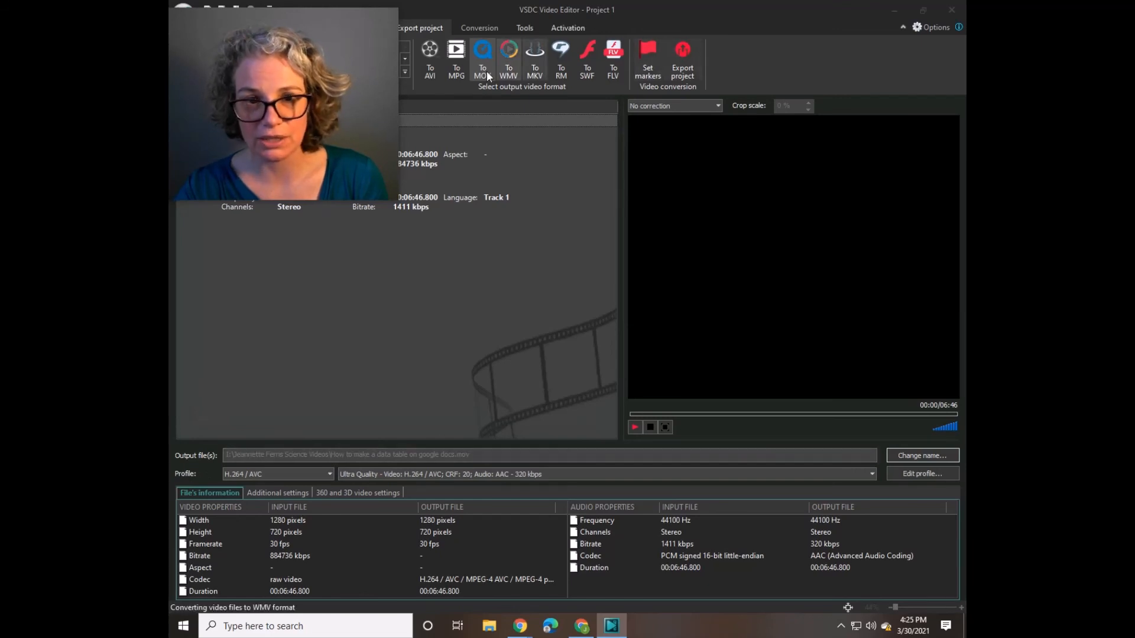
- Start exporting the project to the named MOV file with the H.264 / AVC profile
left_click(685, 70)
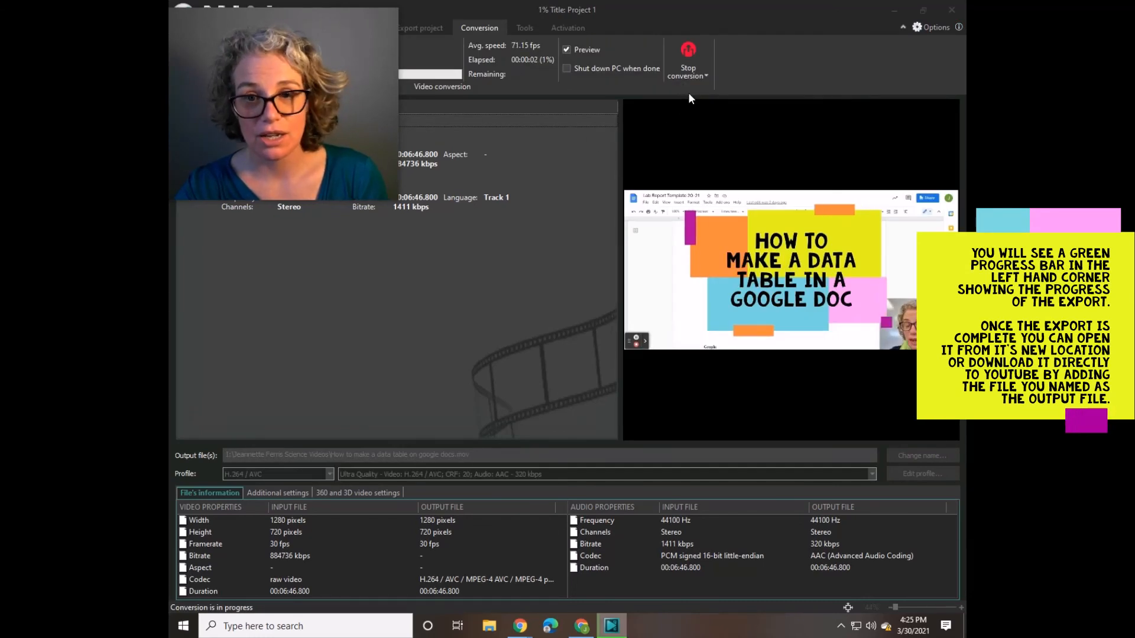
mouse_move(347, 30)
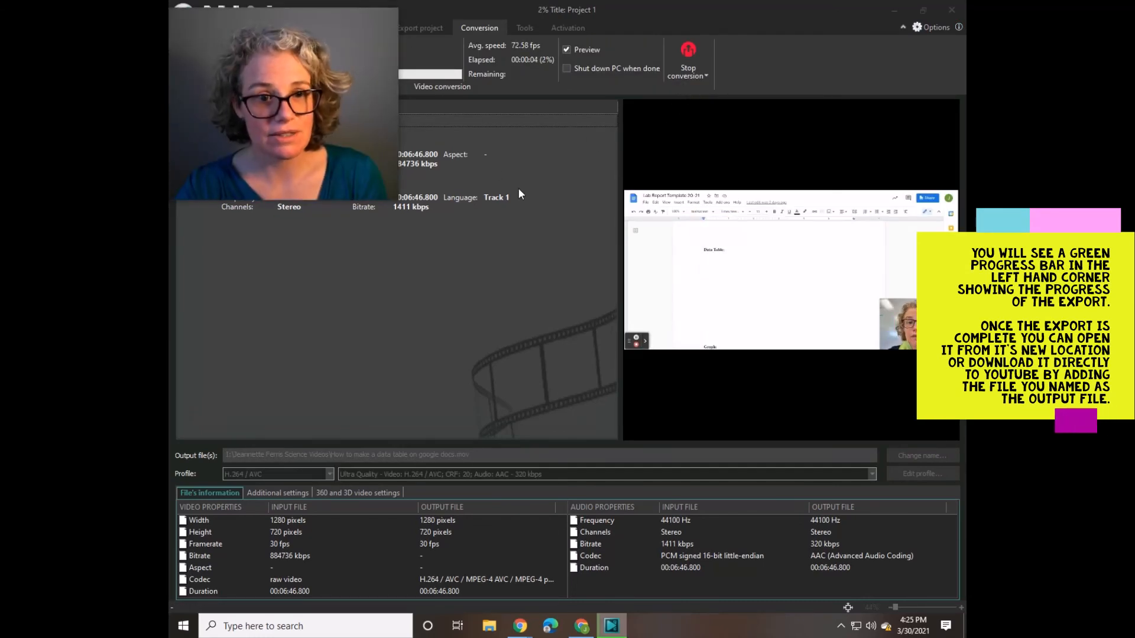